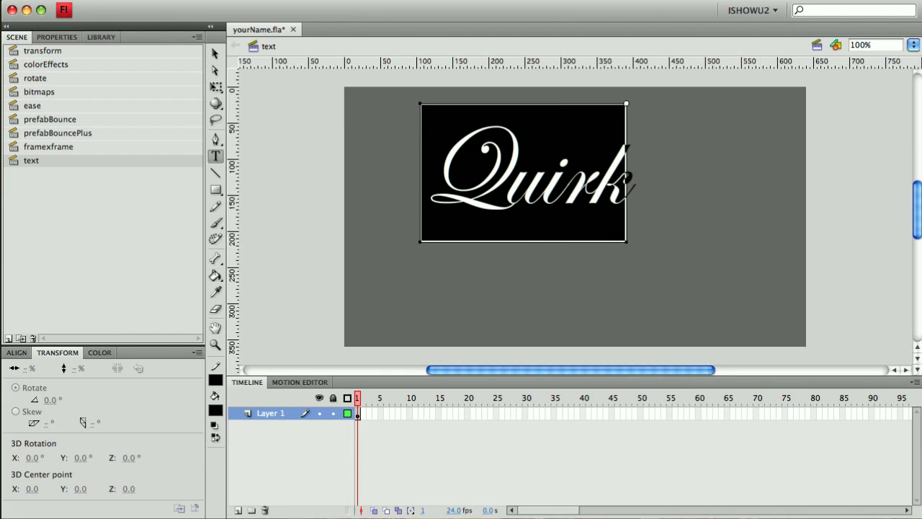
# Step: Change the Quirk text's font to Friz Quadrata and move the text down to Y 79
pyautogui.click(70, 37)
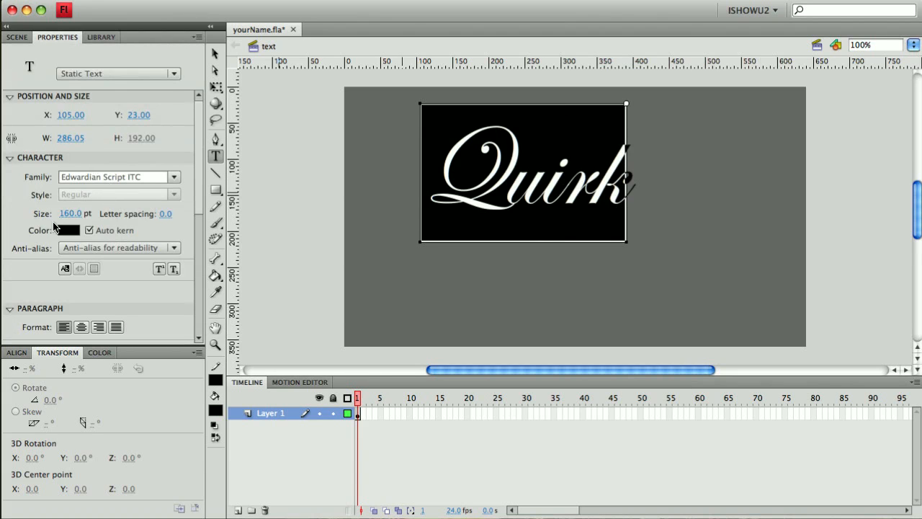
pyautogui.click(174, 179)
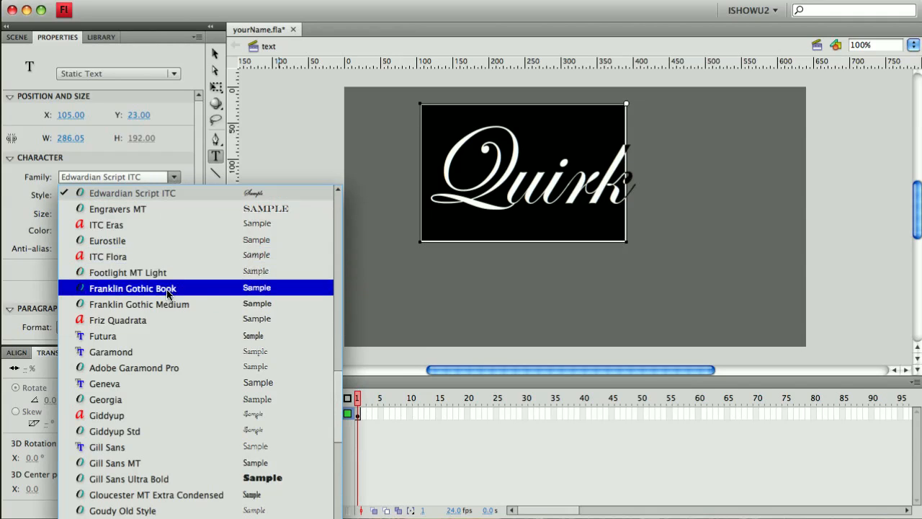
pyautogui.click(163, 321)
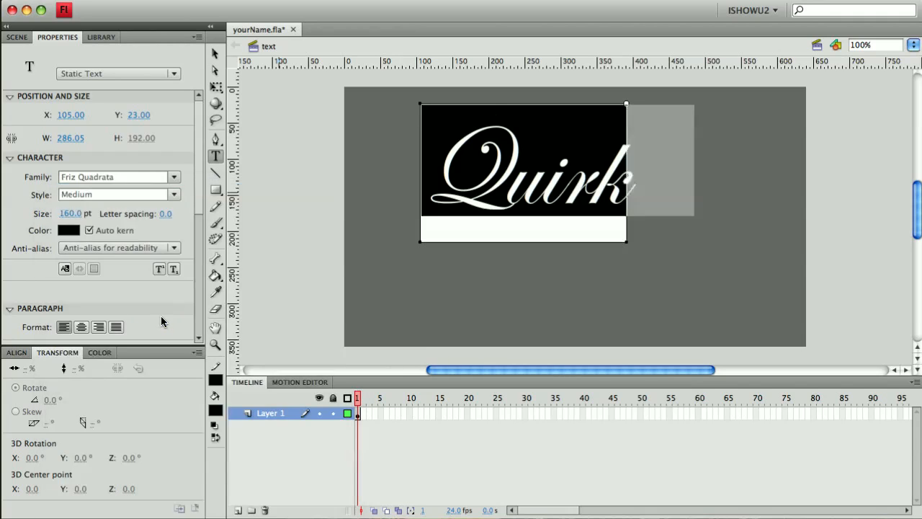
pyautogui.click(215, 53)
pyautogui.moveTo(528, 165); pyautogui.dragTo(532, 207)
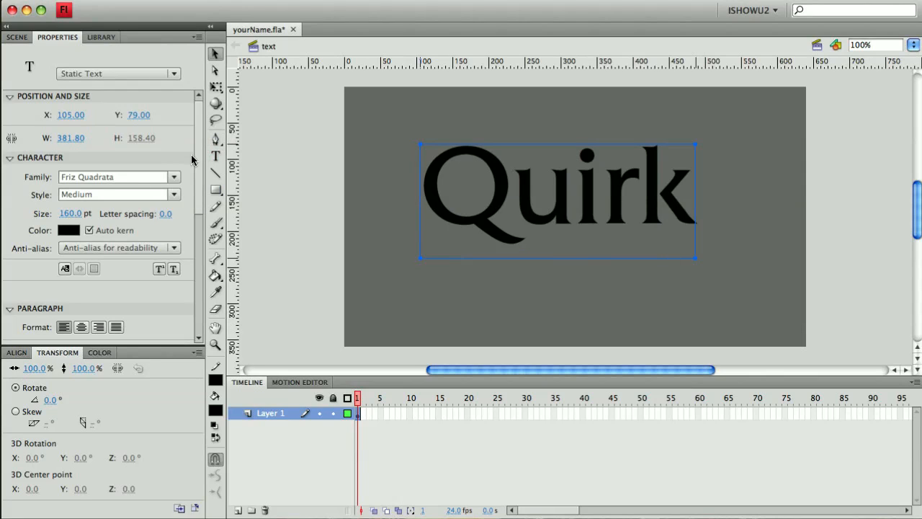
pyautogui.click(216, 156)
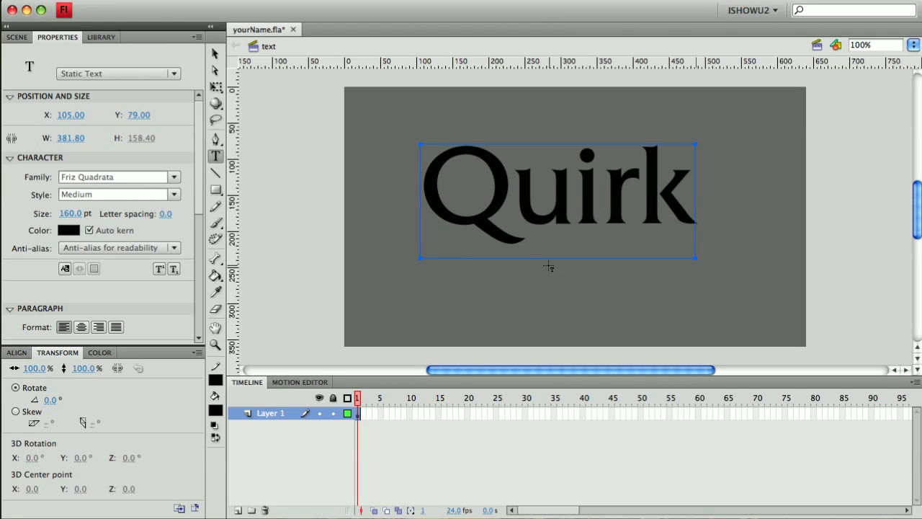
pyautogui.click(513, 206)
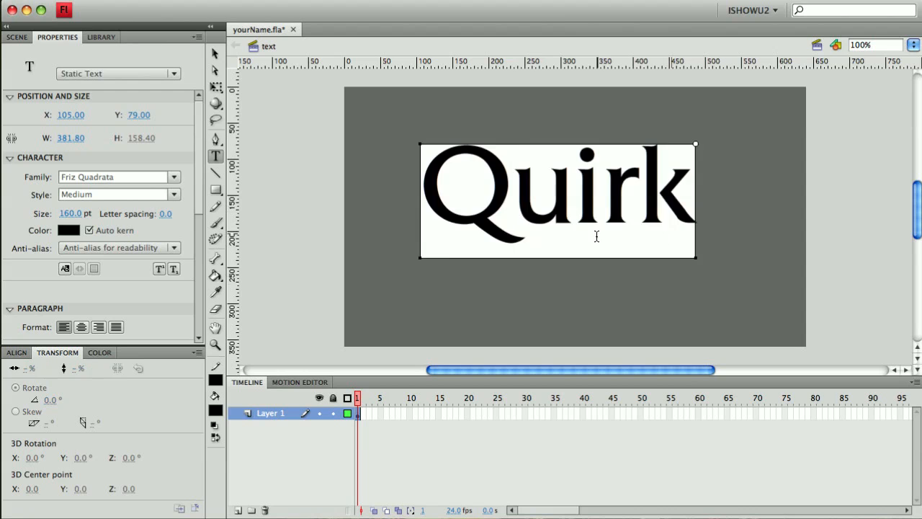
pyautogui.click(214, 53)
pyautogui.click(377, 150)
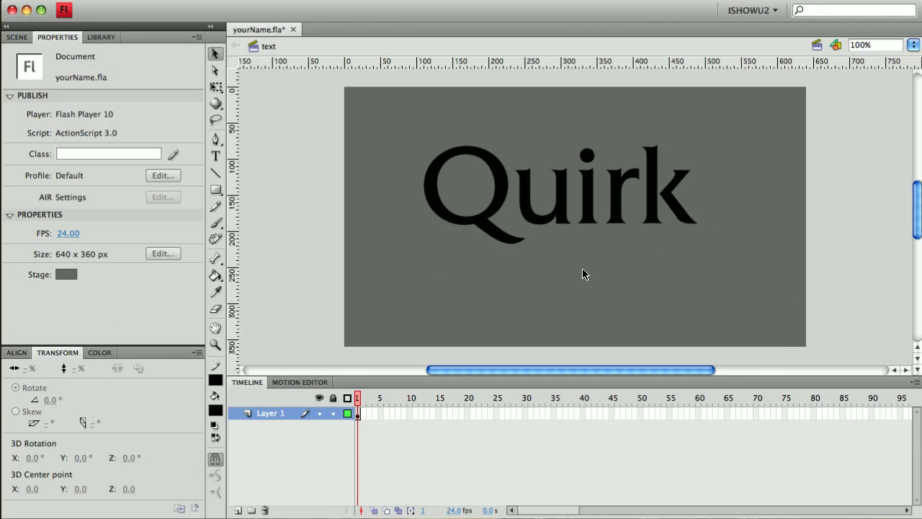
# Step: Tighten the gap between Q and u by setting the letter spacing after the Q to -2.0
pyautogui.click(215, 155)
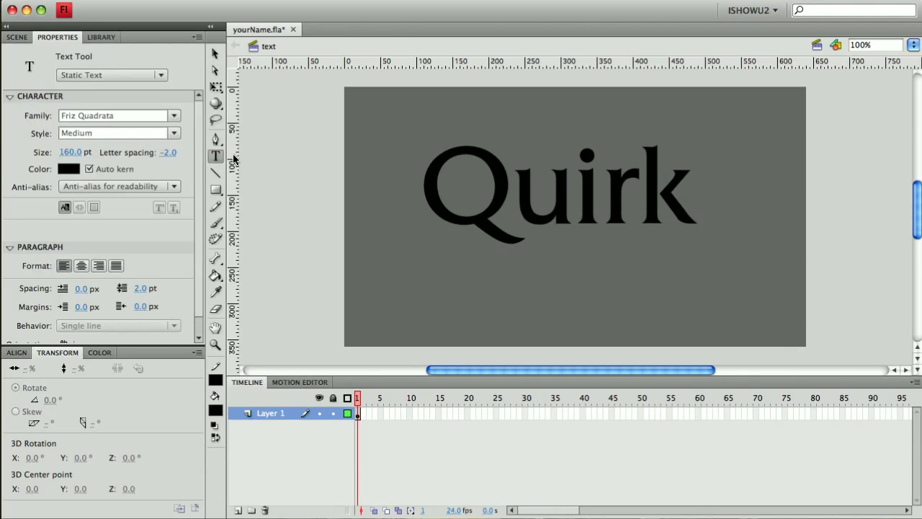
pyautogui.click(513, 180)
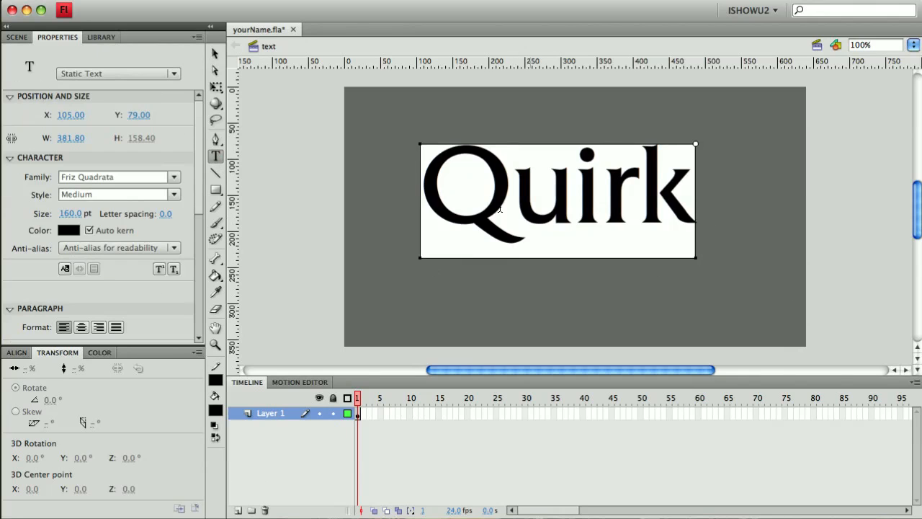
pyautogui.click(165, 214)
pyautogui.press('Return')
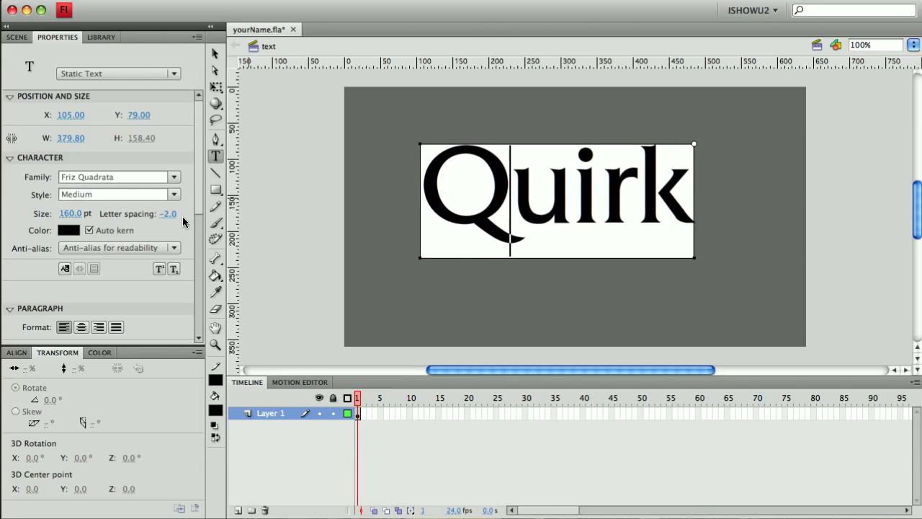
pyautogui.click(214, 54)
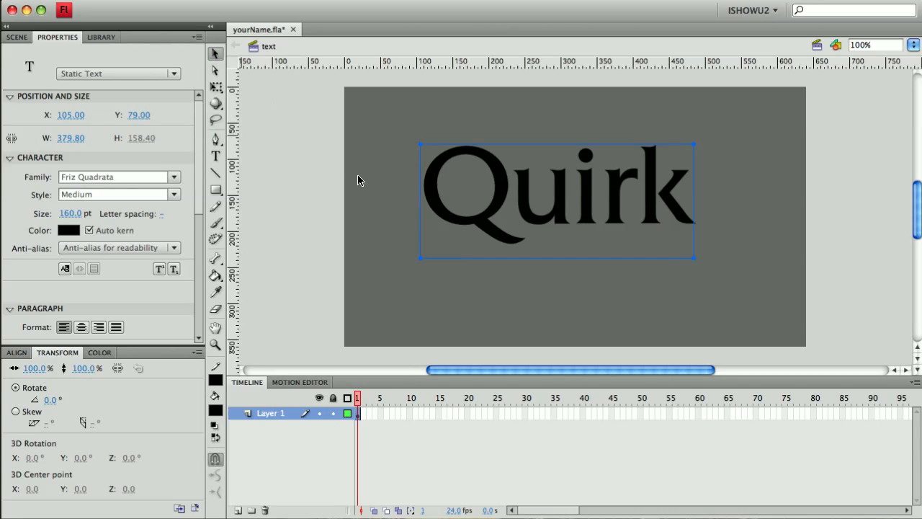
pyautogui.click(375, 177)
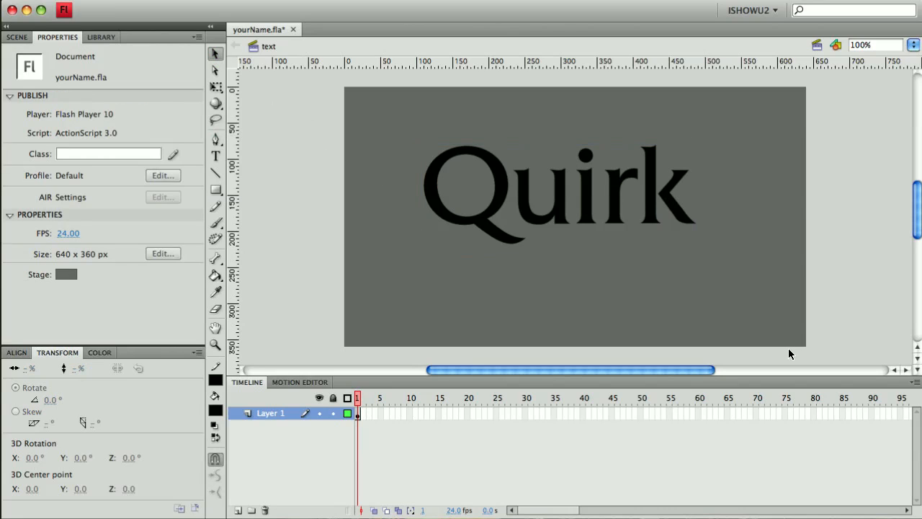
# Step: Break the Quirk text block apart into individual letter text blocks
pyautogui.click(589, 225)
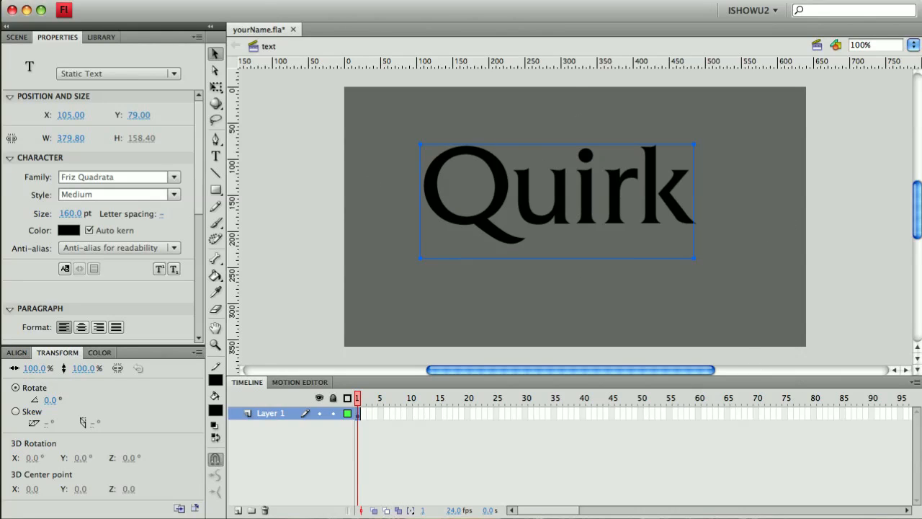
pyautogui.click(231, 0)
pyautogui.click(259, 45)
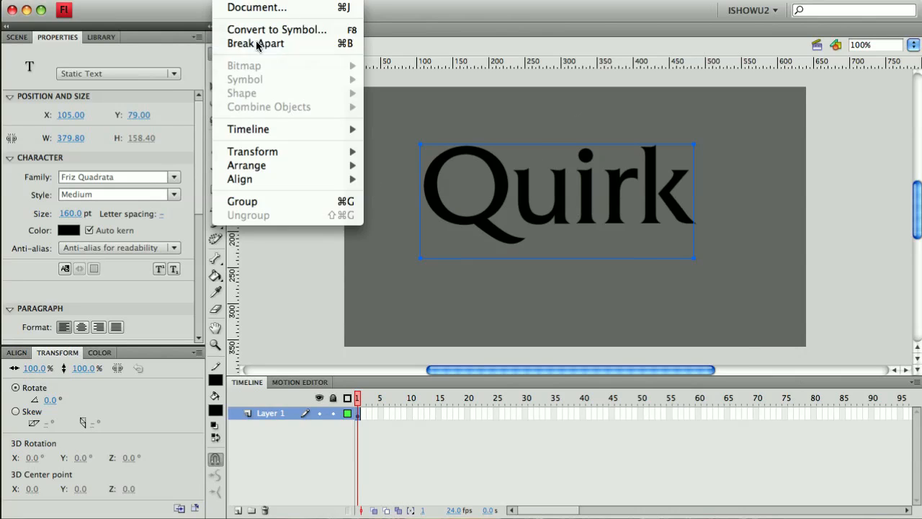
pyautogui.click(737, 252)
# Step: Try replacing the separated letter i with an a, and undo the replacement
pyautogui.doubleClick(593, 211)
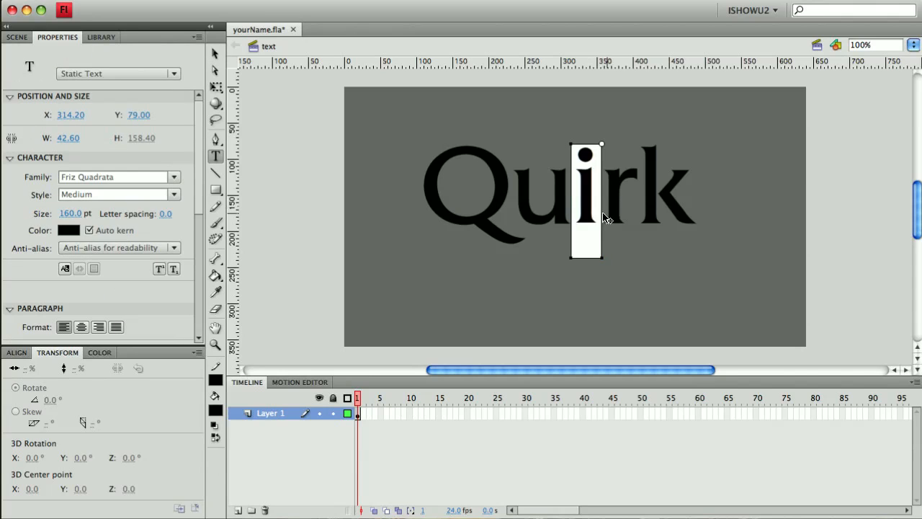
pyautogui.moveTo(602, 216); pyautogui.dragTo(571, 213)
pyautogui.write('a')
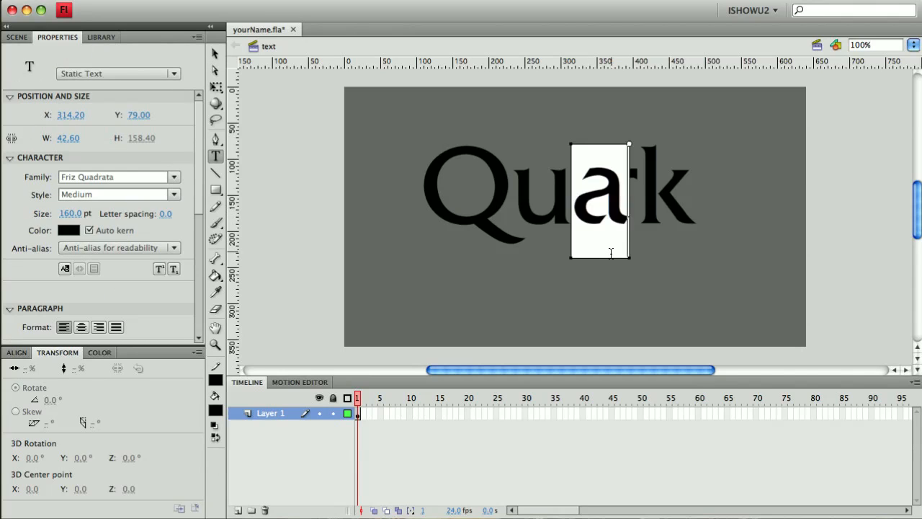
pyautogui.press('super+z')
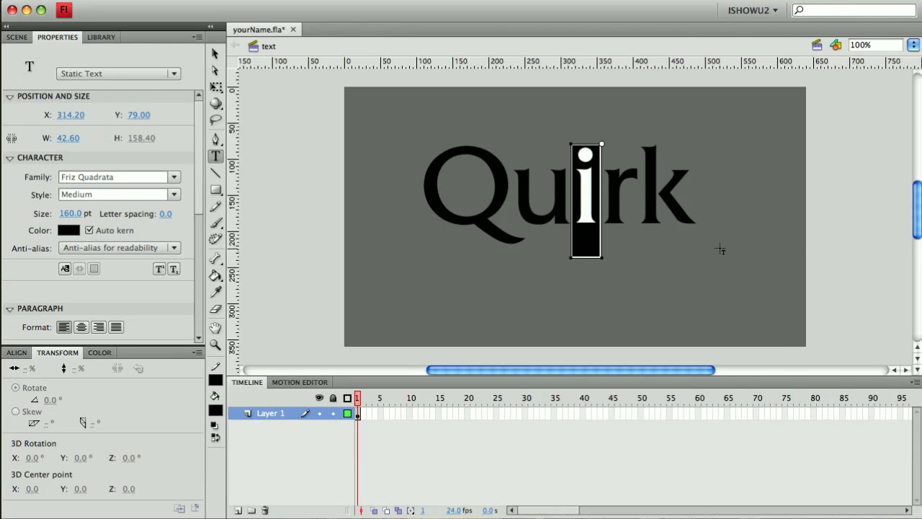
# Step: Select all the letters of Quirk and break them apart into vector shapes
pyautogui.click(215, 53)
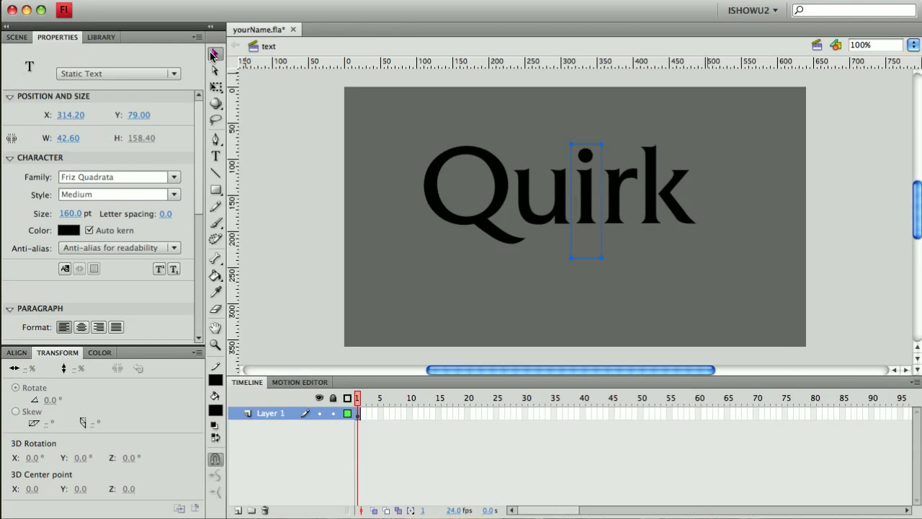
pyautogui.moveTo(402, 115); pyautogui.dragTo(703, 290)
pyautogui.press('super+b')
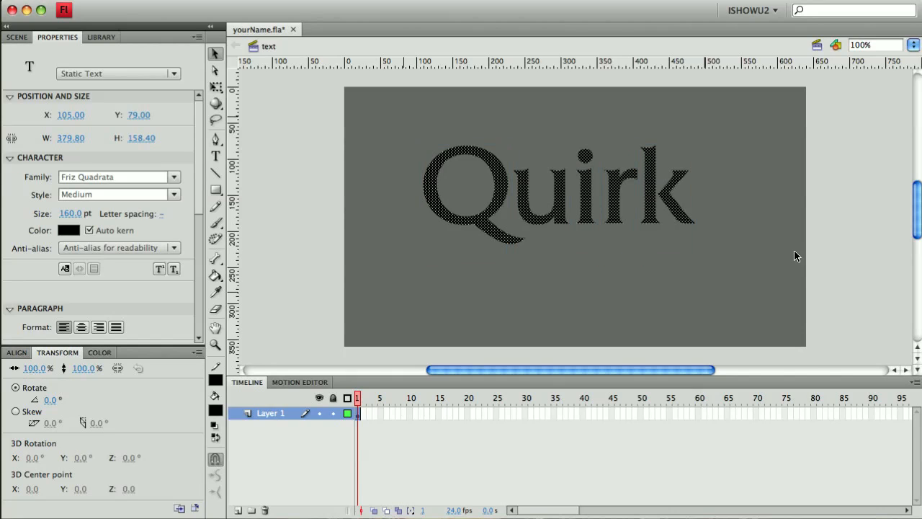
pyautogui.click(727, 228)
# Step: Select the two parts of the k, the r and the dot of the i individually to examine the separate shapes
pyautogui.click(648, 216)
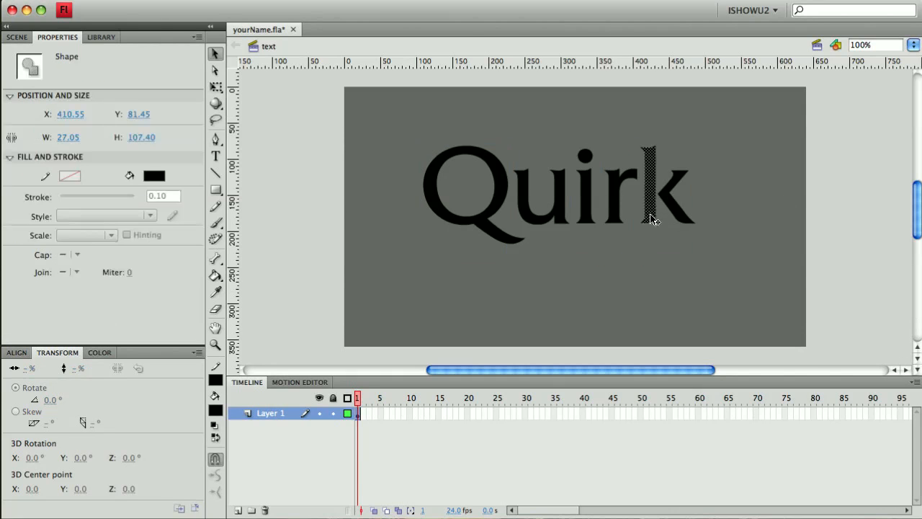
pyautogui.click(686, 224)
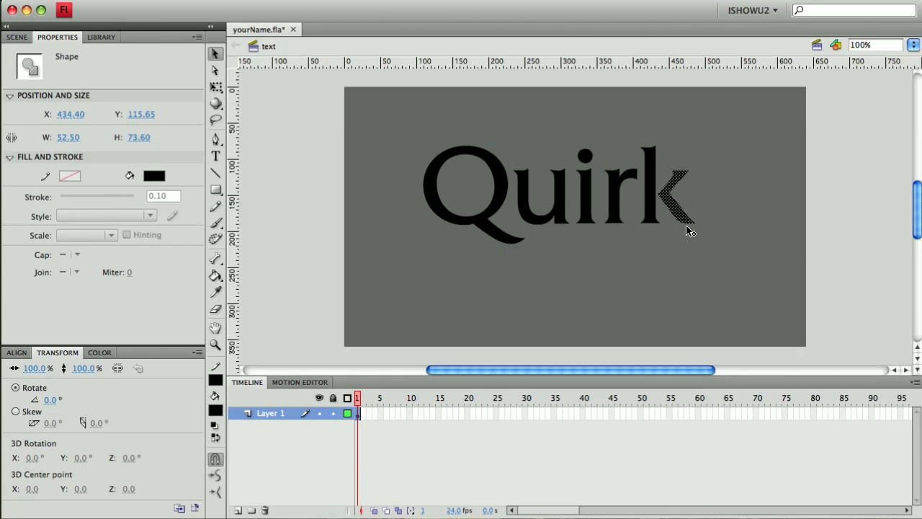
pyautogui.click(618, 227)
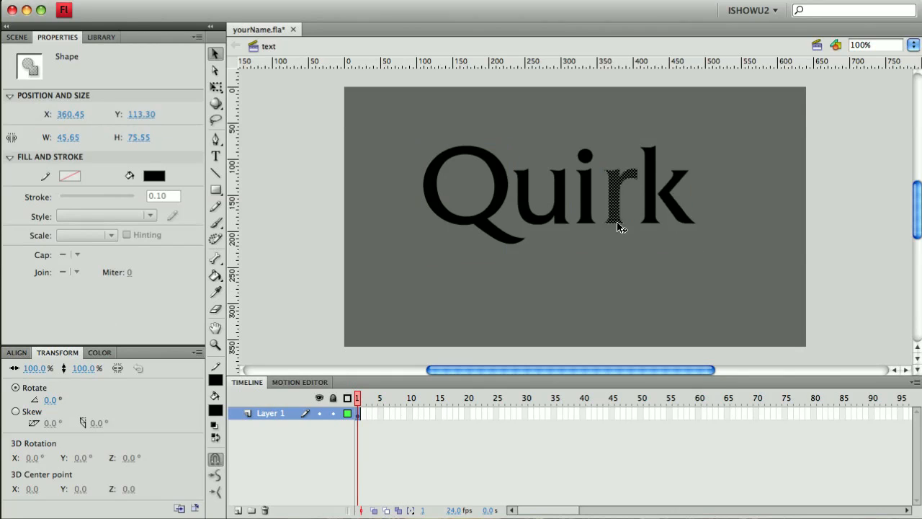
pyautogui.click(586, 157)
pyautogui.click(664, 270)
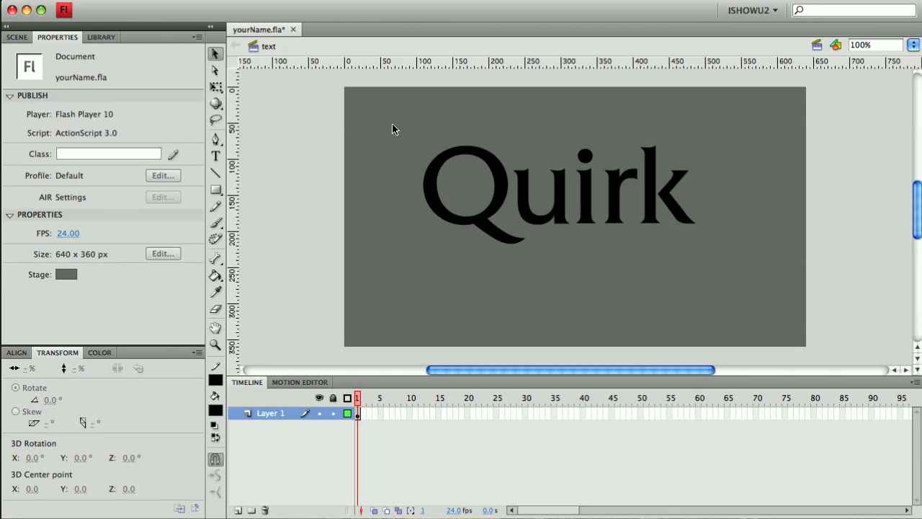
# Step: Convert the Q shape to a graphic symbol named q
pyautogui.click(454, 160)
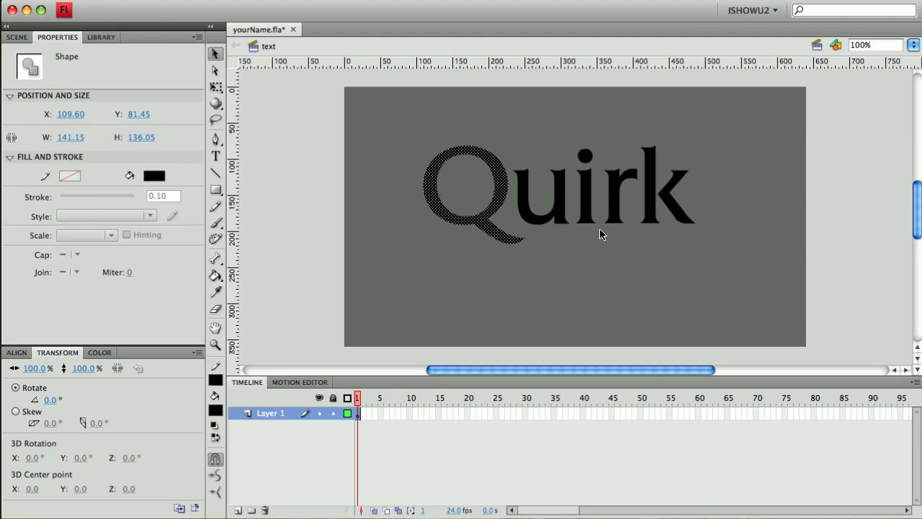
pyautogui.press('F8')
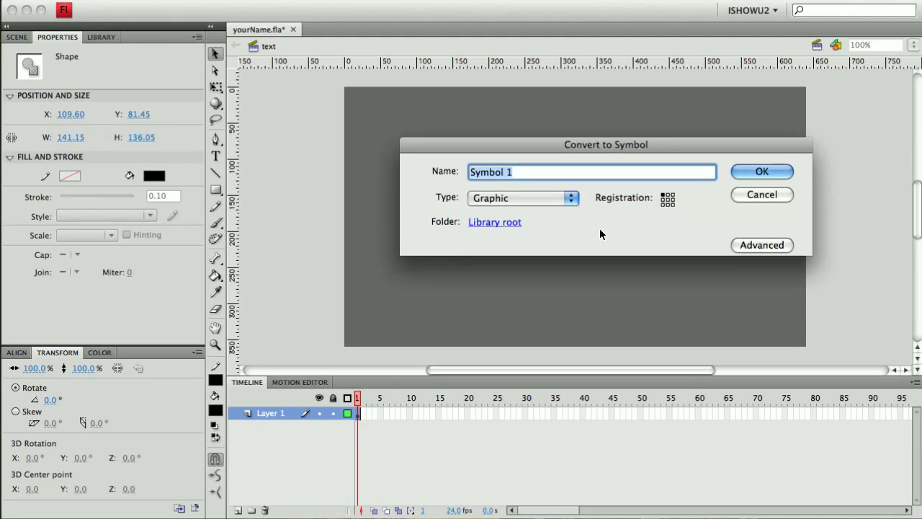
pyautogui.write('q')
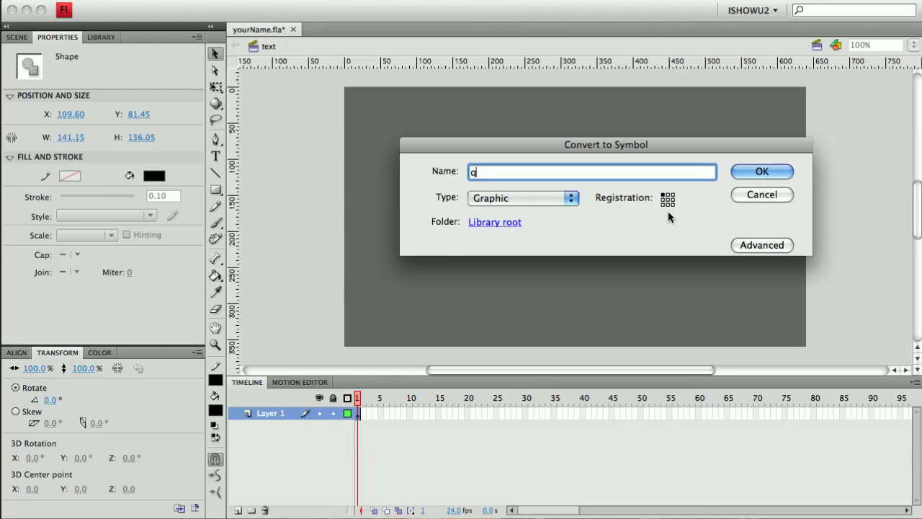
pyautogui.click(768, 171)
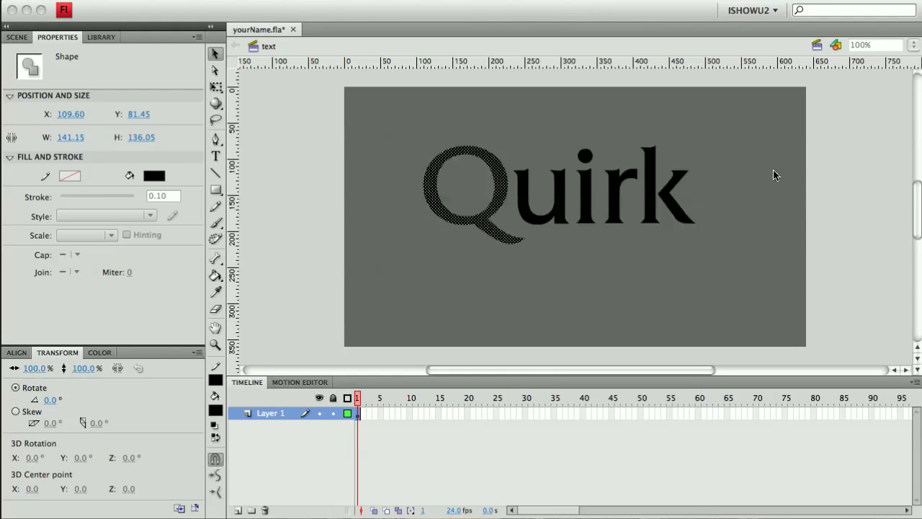
# Step: Convert the letter u shape to a graphic symbol named u
pyautogui.click(562, 218)
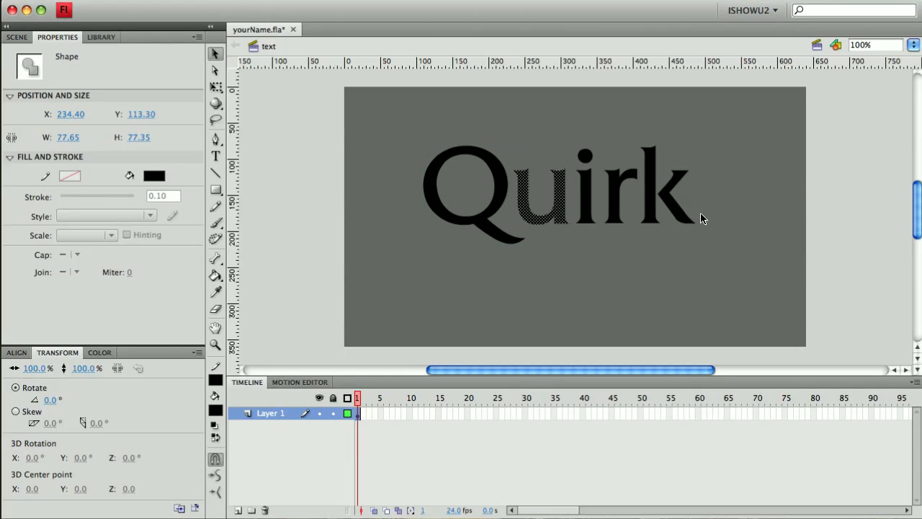
pyautogui.press('F8')
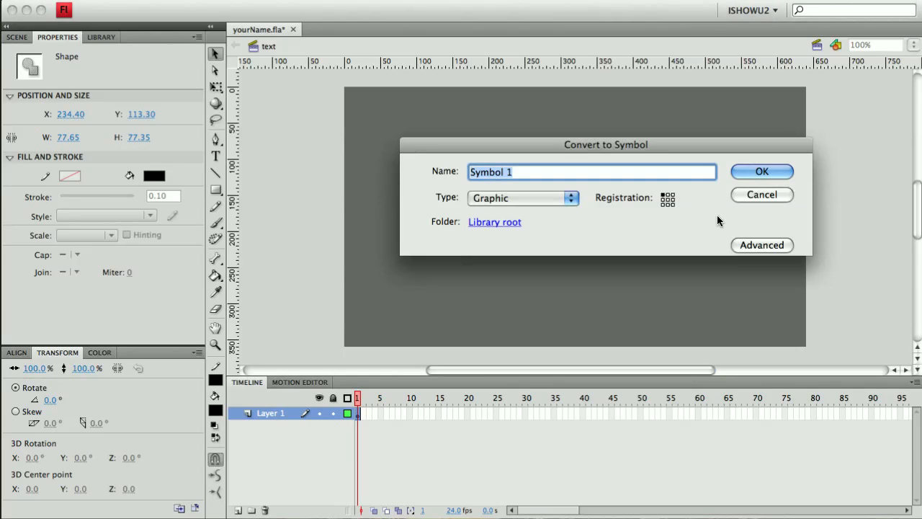
pyautogui.write('u')
pyautogui.click(773, 174)
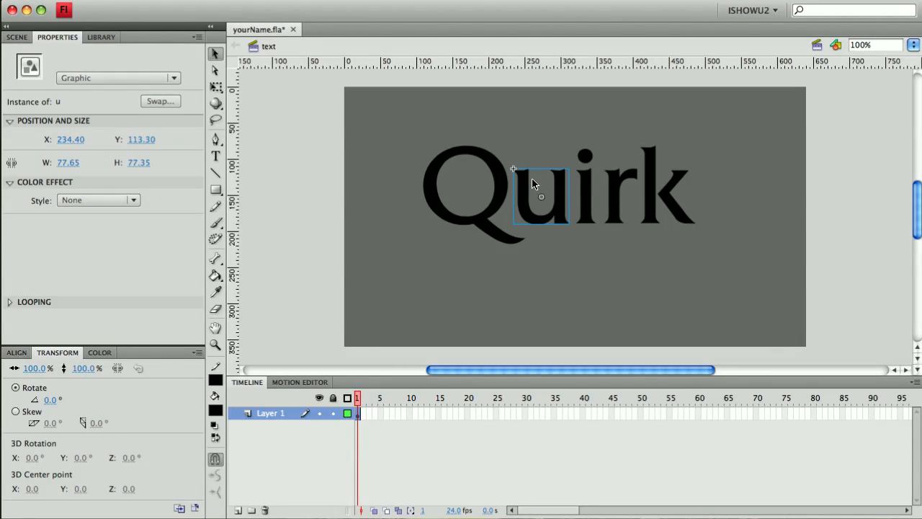
# Step: Select the stem and dot of the i together and convert them to a graphic symbol named i
pyautogui.click(585, 157)
pyautogui.click(587, 188)
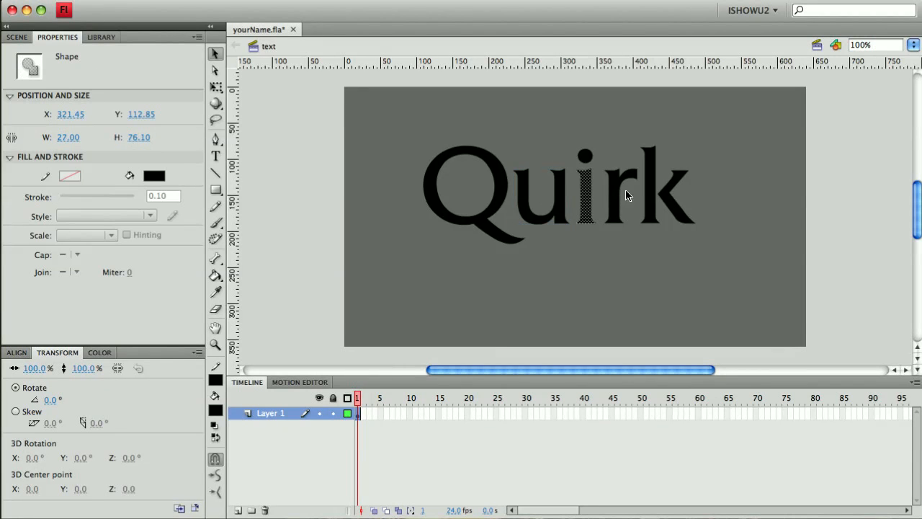
pyautogui.keyDown('shift'); pyautogui.click(586, 158); pyautogui.keyUp('shift')
pyautogui.press('F8')
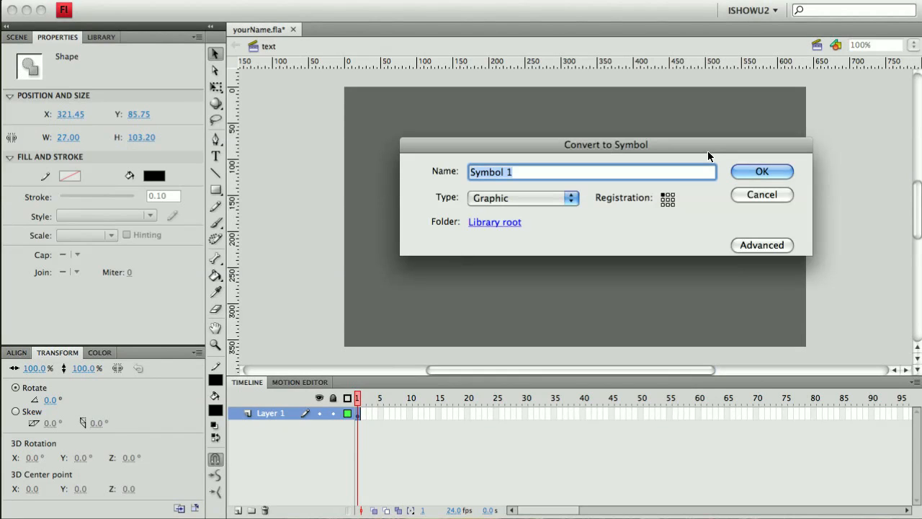
pyautogui.press('BackSpace')
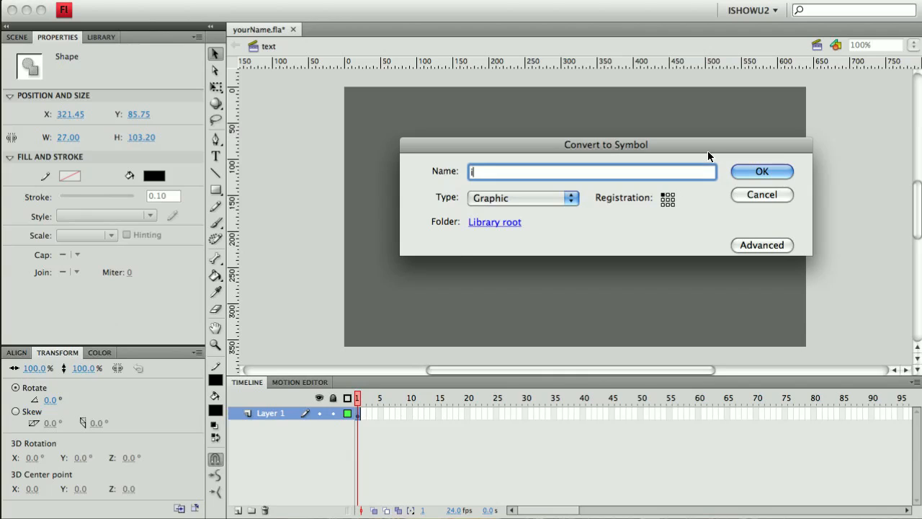
pyautogui.click(768, 175)
# Step: Convert the letter r shape to a graphic symbol named r
pyautogui.click(614, 192)
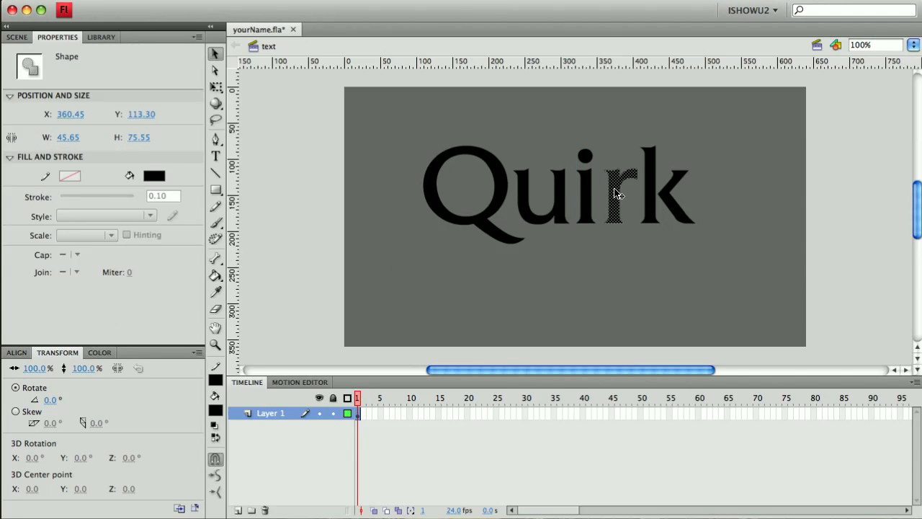
pyautogui.press('F8')
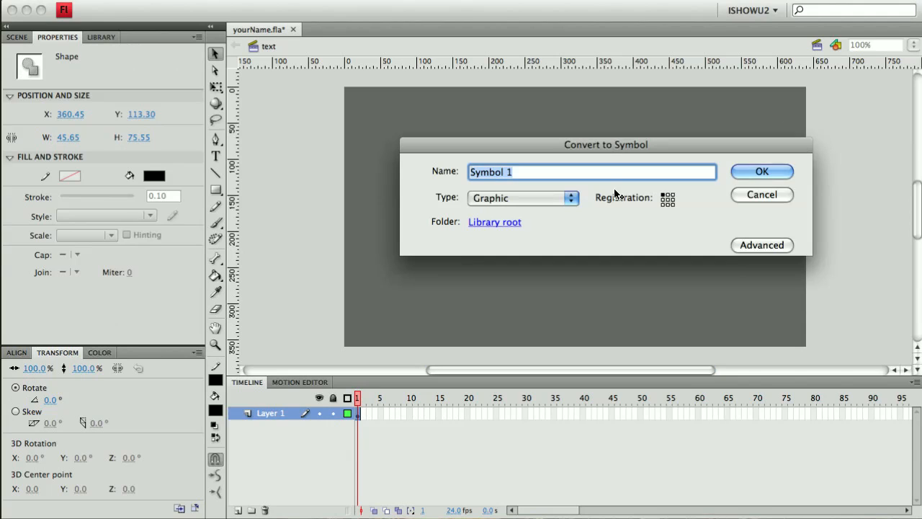
pyautogui.write('r')
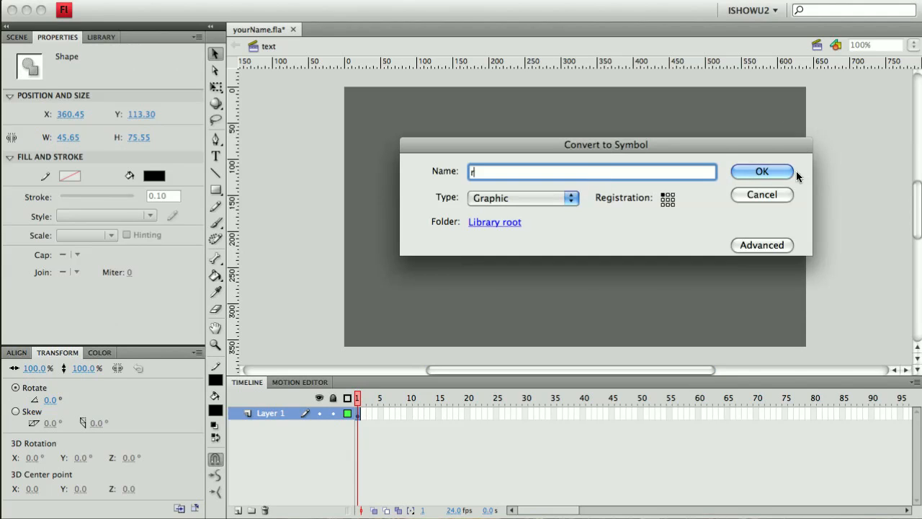
pyautogui.click(762, 172)
# Step: Select both parts of the letter k together and convert them to a graphic symbol named k
pyautogui.click(666, 214)
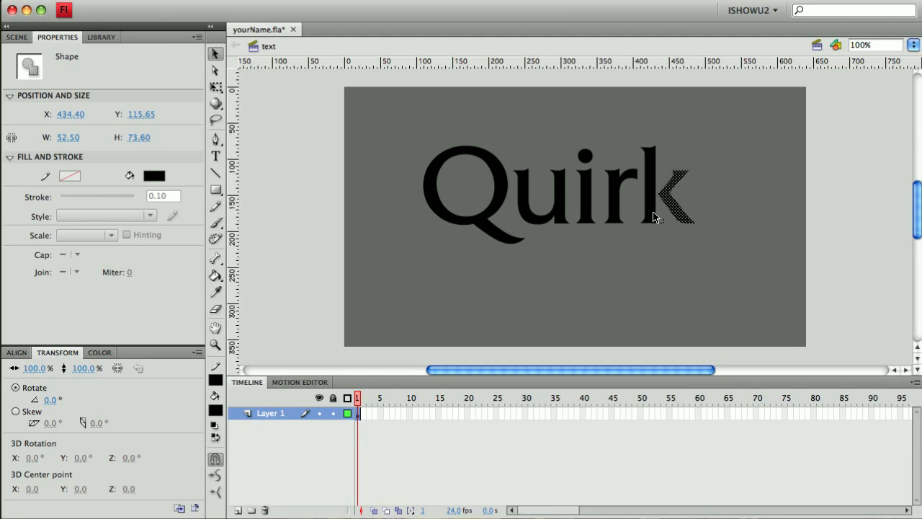
pyautogui.keyDown('shift'); pyautogui.click(648, 217); pyautogui.keyUp('shift')
pyautogui.press('F8')
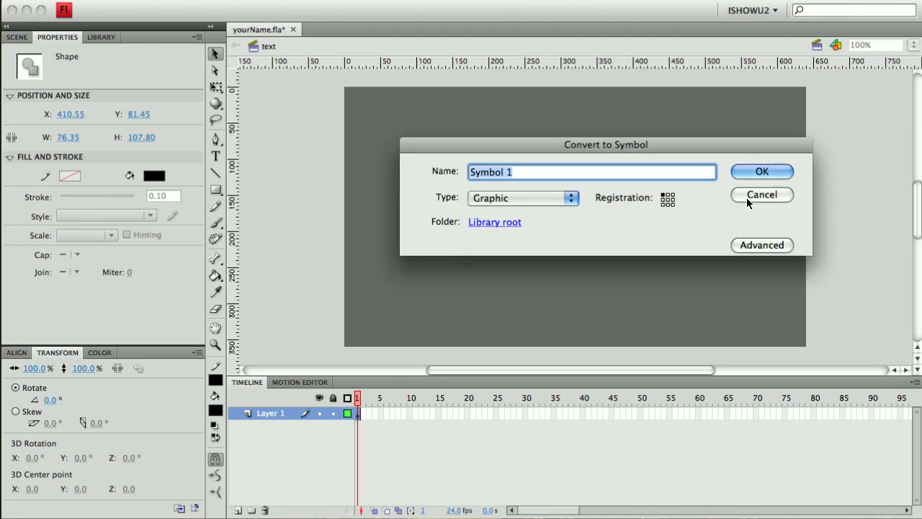
pyautogui.write('k')
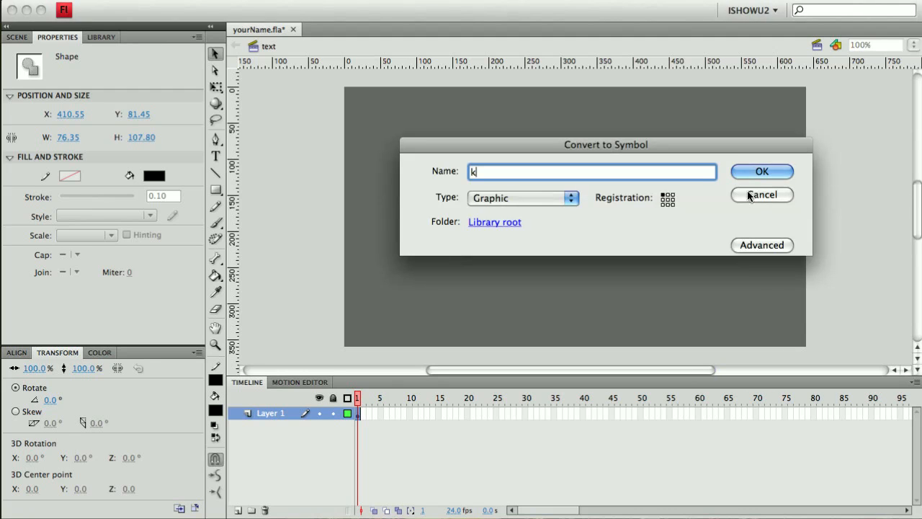
pyautogui.click(762, 176)
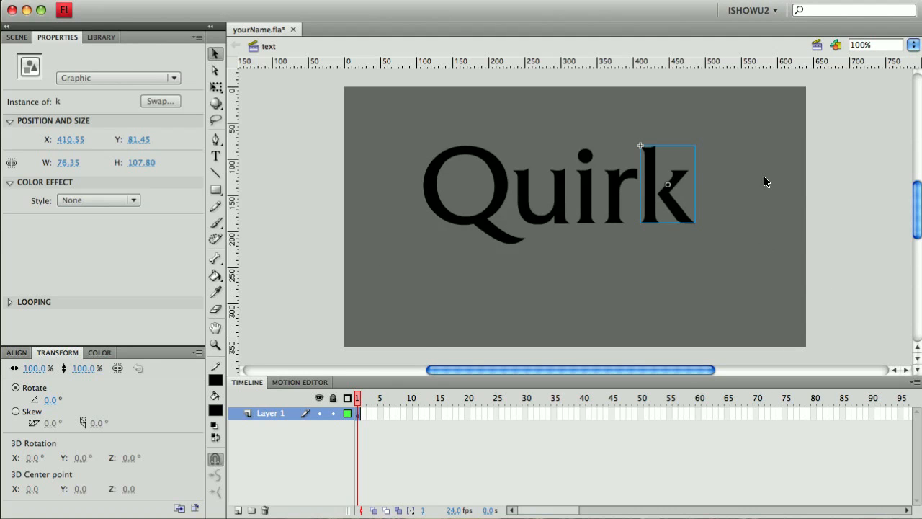
# Step: Select each letter from Q to k in turn to check which symbol it is an instance of
pyautogui.click(682, 251)
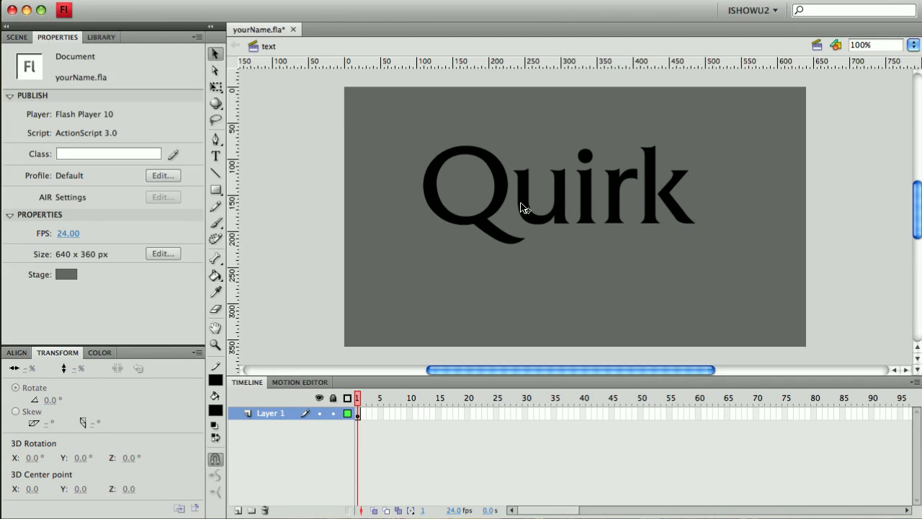
pyautogui.click(502, 209)
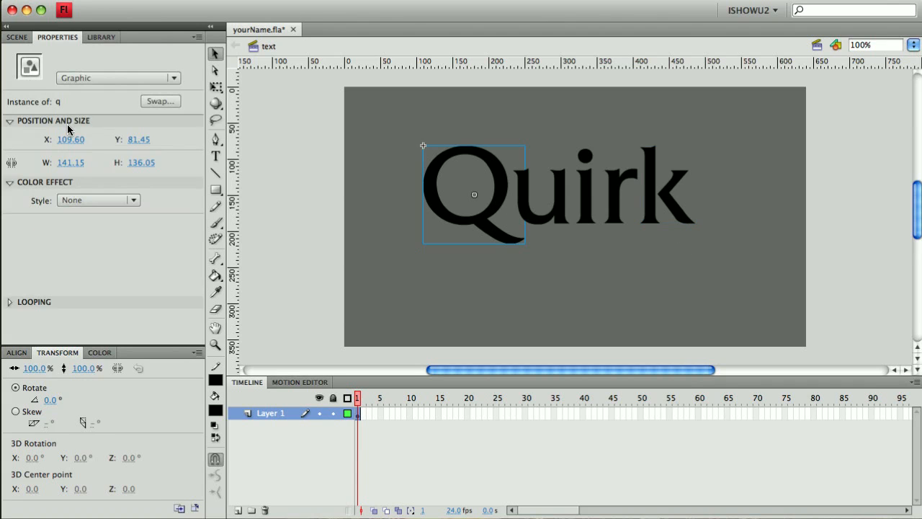
pyautogui.click(551, 218)
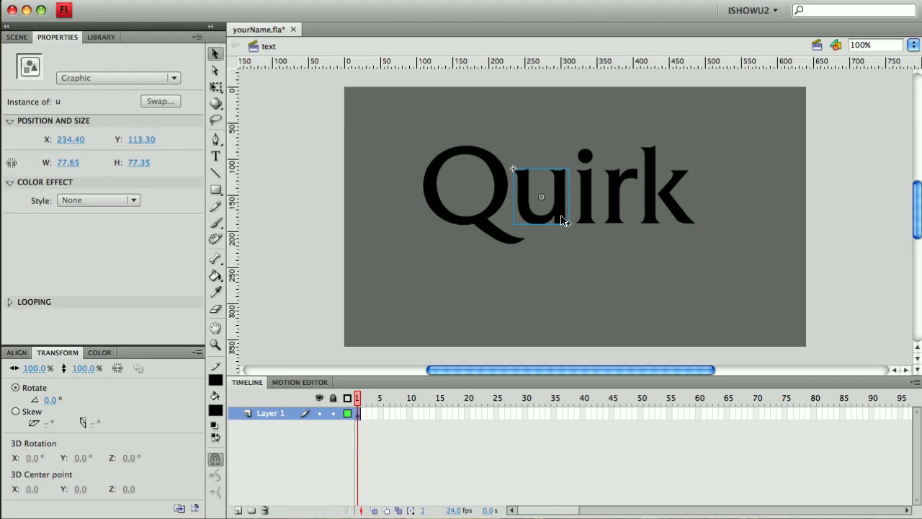
pyautogui.click(592, 216)
pyautogui.click(614, 216)
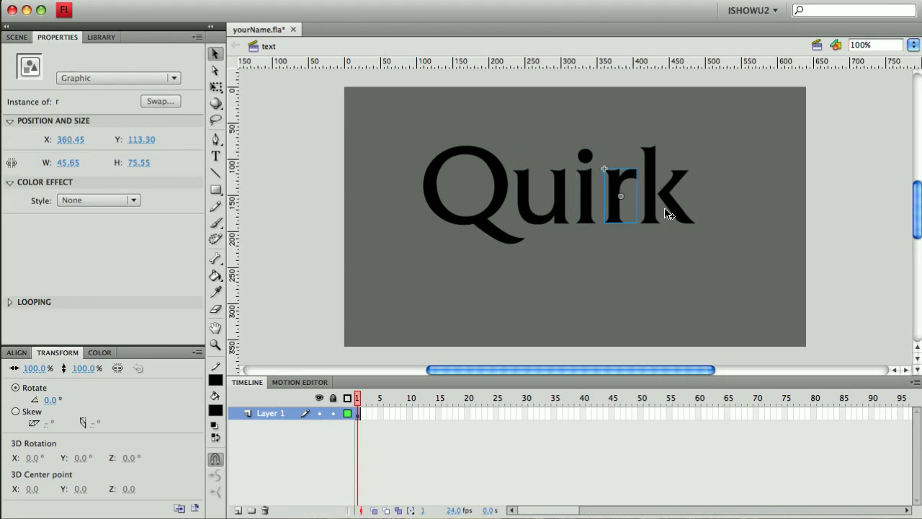
pyautogui.click(649, 215)
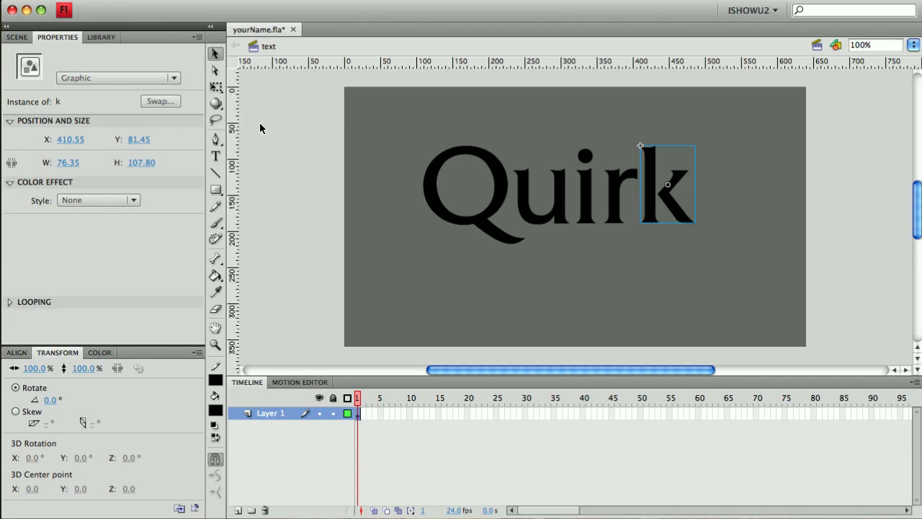
# Step: Distribute the selected k symbol on its own to a separate layer
pyautogui.click(229, 0)
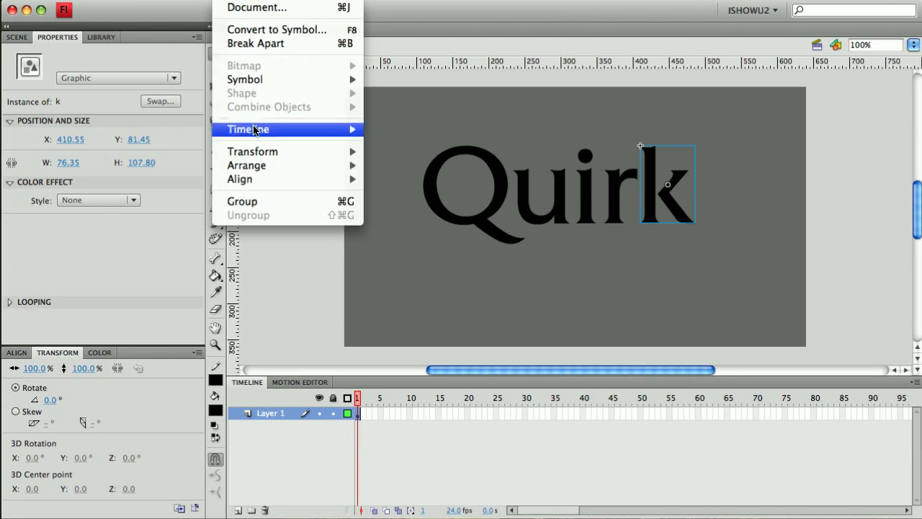
pyautogui.moveTo(254, 131)
pyautogui.click(415, 131)
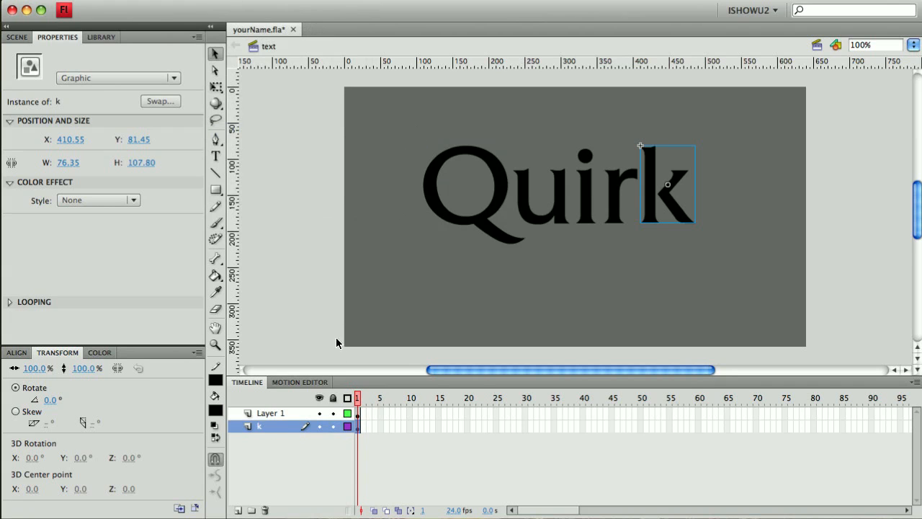
# Step: Select all five letter symbols on the stage and distribute them to layers
pyautogui.moveTo(384, 134); pyautogui.dragTo(761, 269)
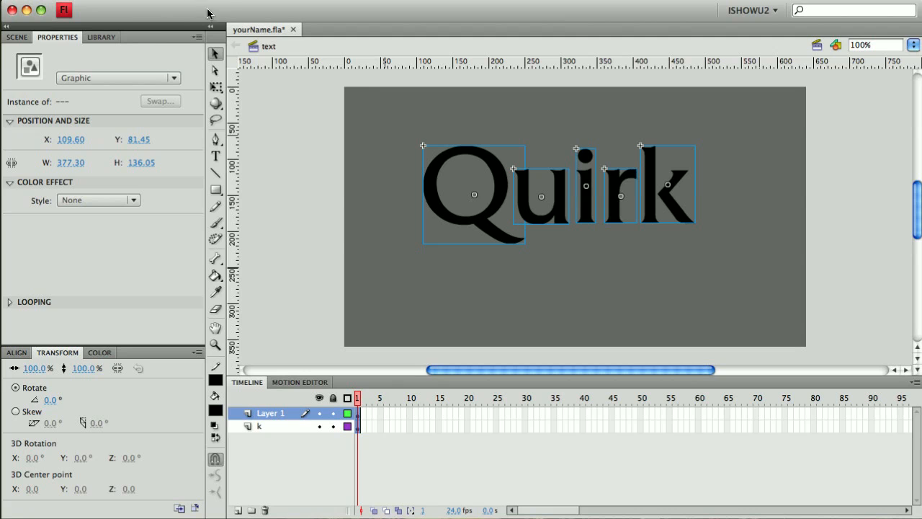
pyautogui.click(230, 2)
pyautogui.moveTo(356, 141)
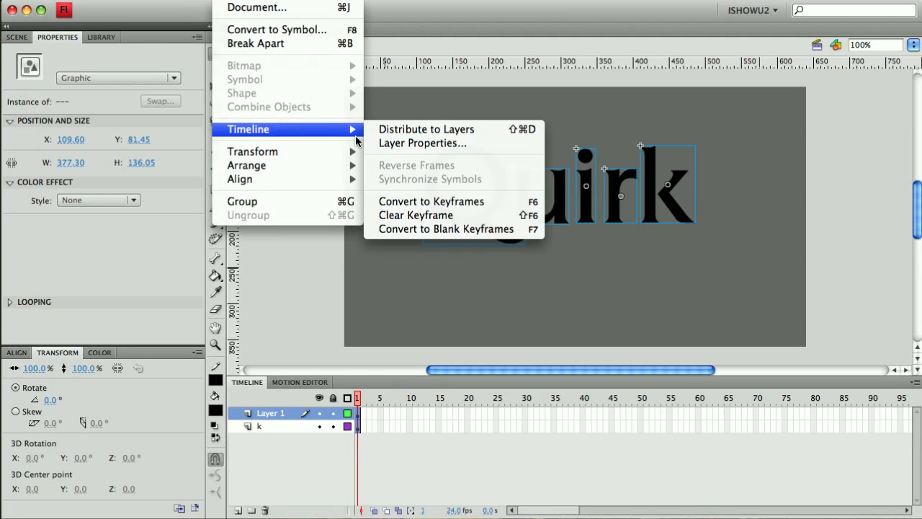
pyautogui.click(394, 132)
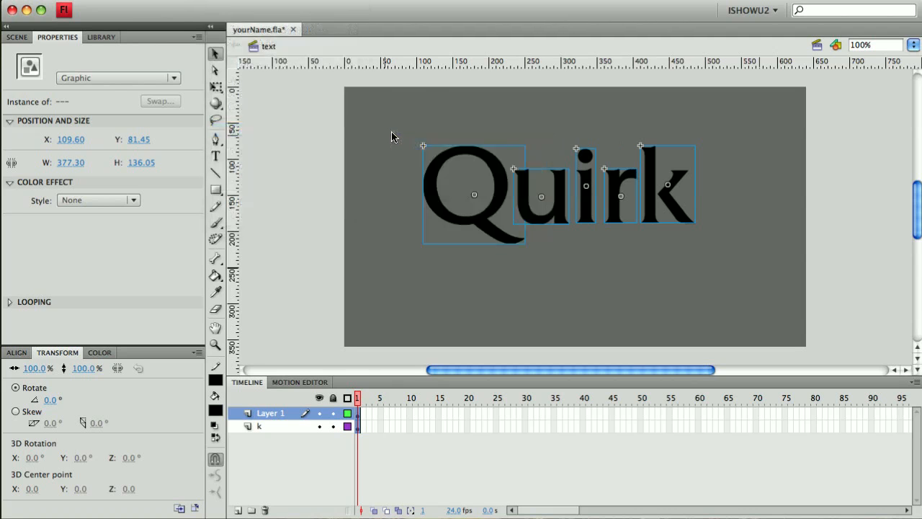
# Step: Delete the empty Layer 1 and the empty duplicate k layer at the end of the layer stack
pyautogui.click(280, 412)
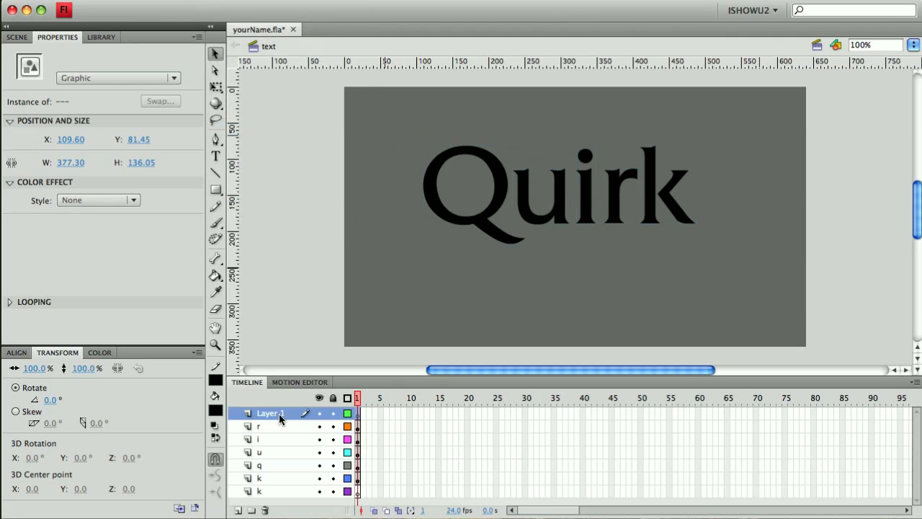
pyautogui.click(266, 510)
pyautogui.click(268, 481)
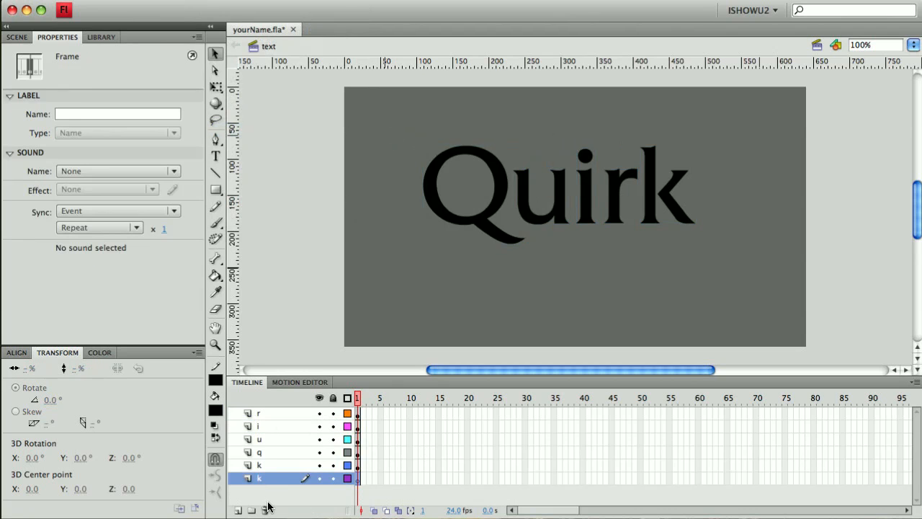
pyautogui.click(267, 509)
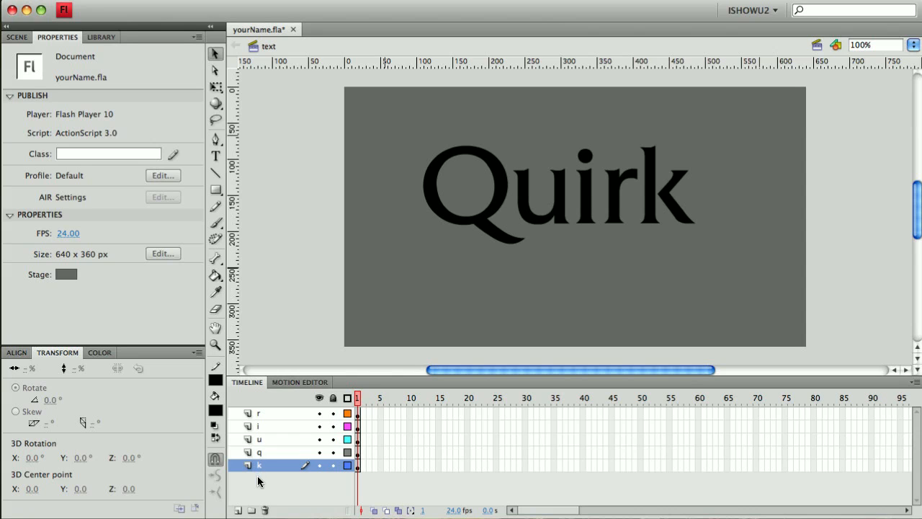
# Step: Reorder the letter layers from top to bottom as q, u, i, r, k
pyautogui.moveTo(258, 452); pyautogui.dragTo(263, 410)
pyautogui.moveTo(259, 452); pyautogui.dragTo(264, 424)
pyautogui.click(261, 451)
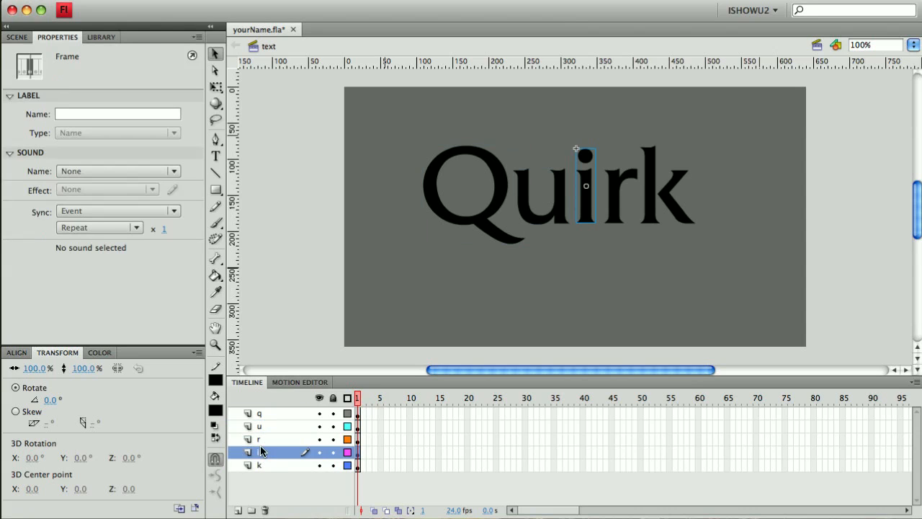
pyautogui.moveTo(262, 453); pyautogui.dragTo(268, 441)
pyautogui.click(274, 480)
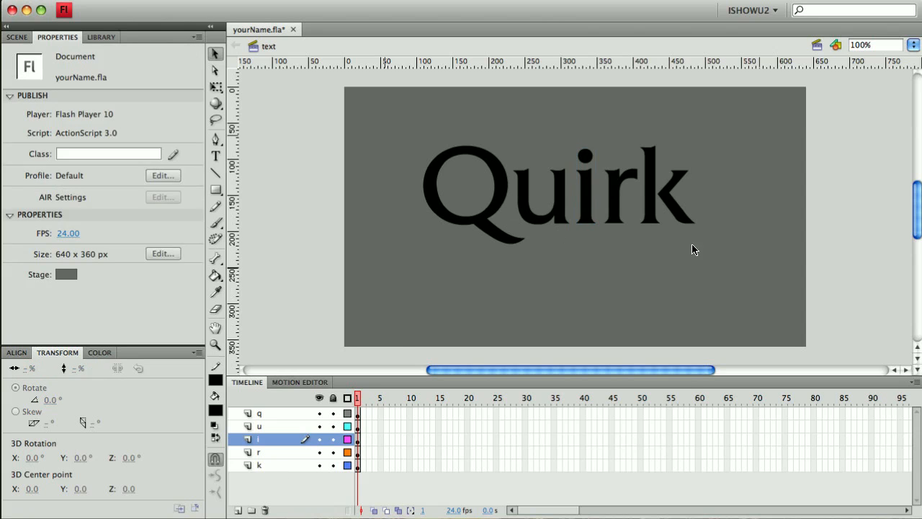
pyautogui.click(447, 220)
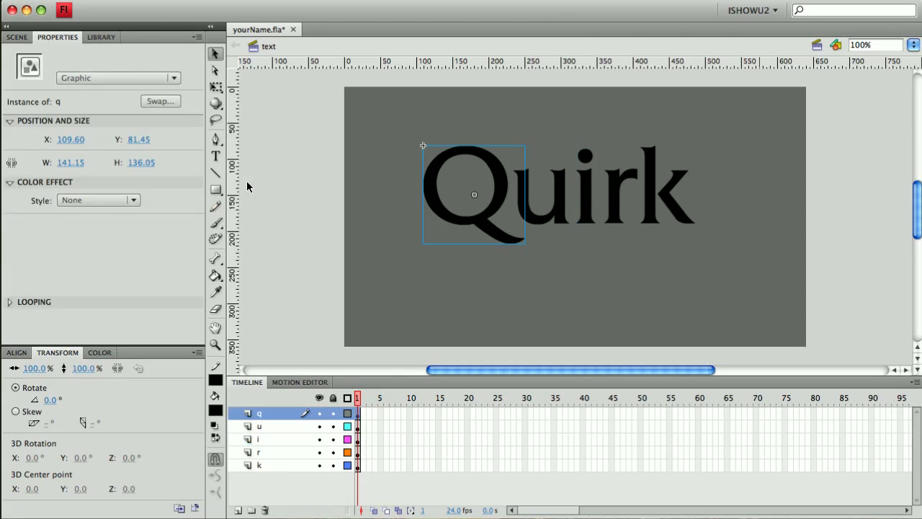
pyautogui.click(215, 156)
pyautogui.click(387, 137)
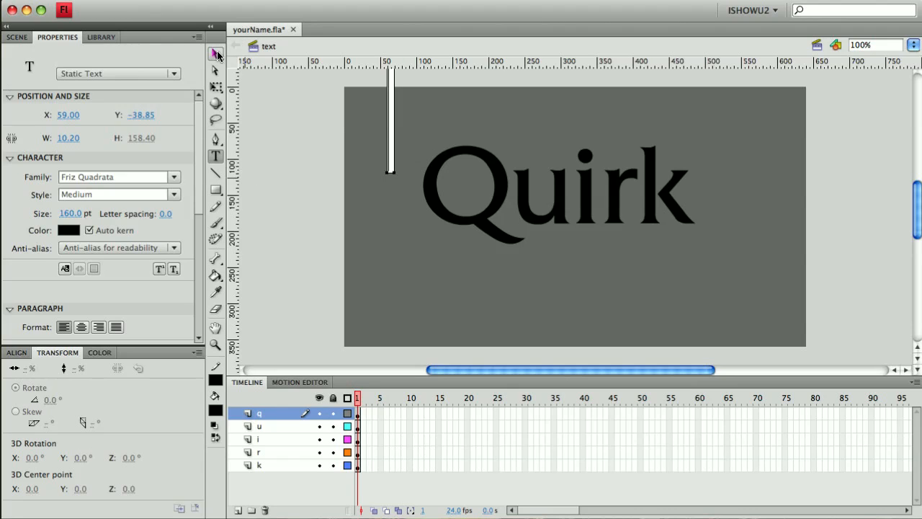
pyautogui.click(215, 54)
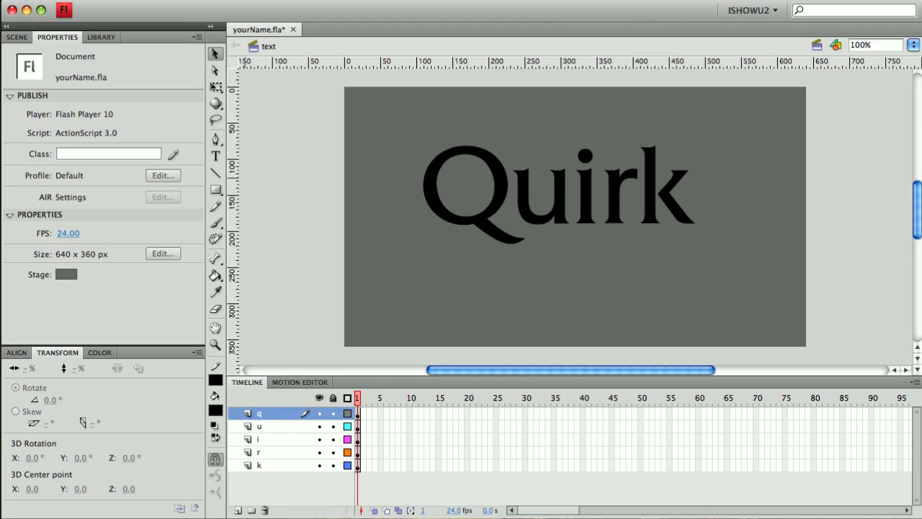
# Step: Select all five letter symbols on the stage and apply a motion tween to them
pyautogui.moveTo(414, 128); pyautogui.dragTo(765, 268)
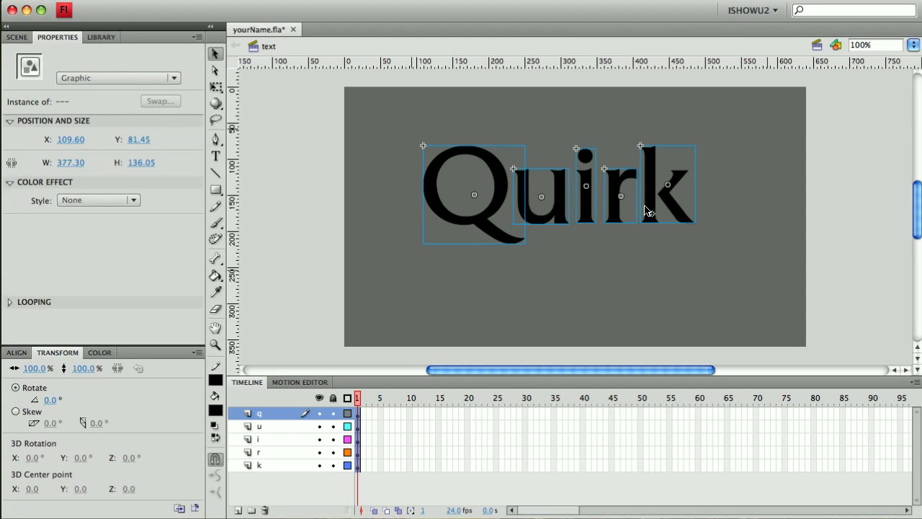
pyautogui.moveTo(652, 210); pyautogui.dragTo(652, 210)
pyautogui.click(212, 1)
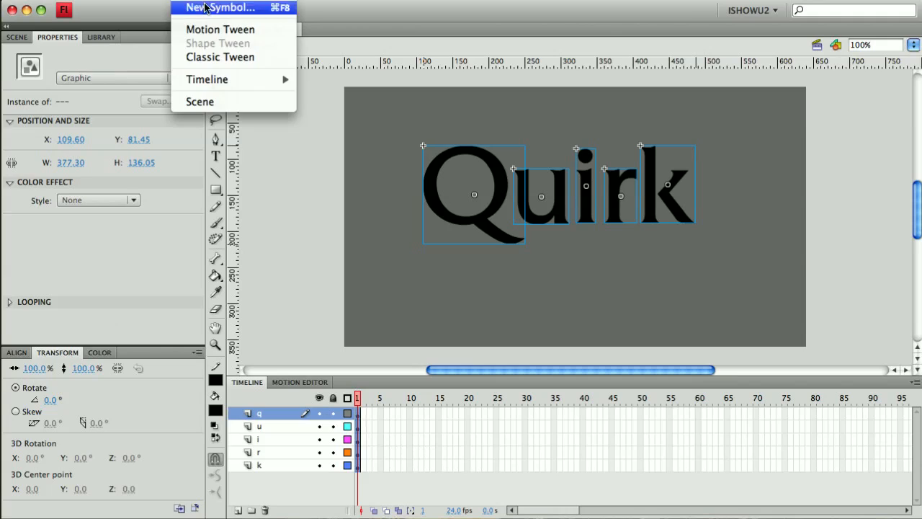
pyautogui.click(223, 30)
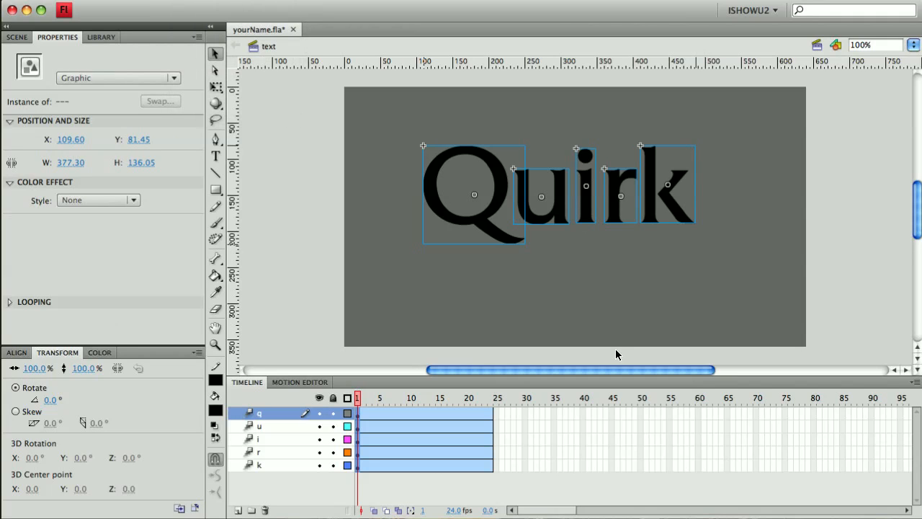
# Step: Insert frames from frame 11 onward to extend the motion tweens on all five letter layers to about frame 59
pyautogui.click(412, 399)
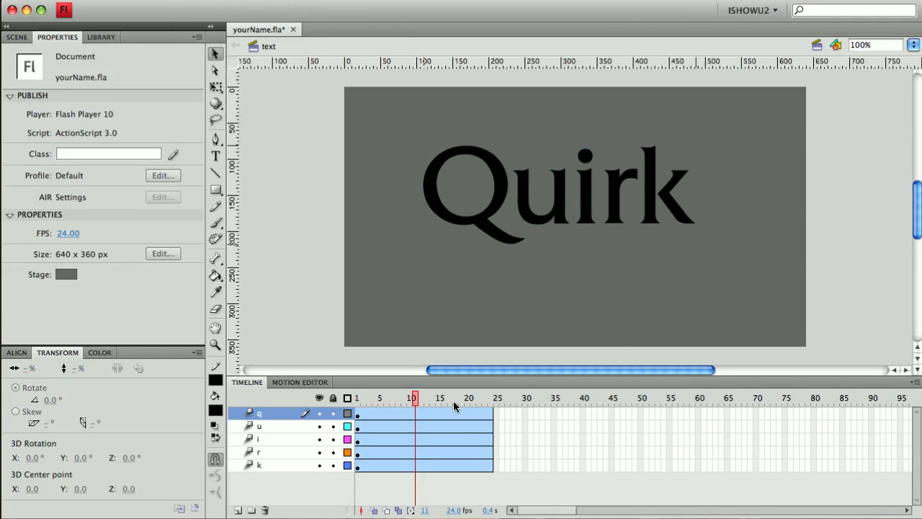
pyautogui.press('F5')
pyautogui.press('F5')
pyautogui.press('F5')
pyautogui.press('F5')
pyautogui.press('F5')
pyautogui.press('F5')
pyautogui.press('F5')
pyautogui.press('F5')
pyautogui.press('F5')
pyautogui.press('F5')
pyautogui.press('F5')
pyautogui.press('F5')
pyautogui.press('F5')
pyautogui.press('F5')
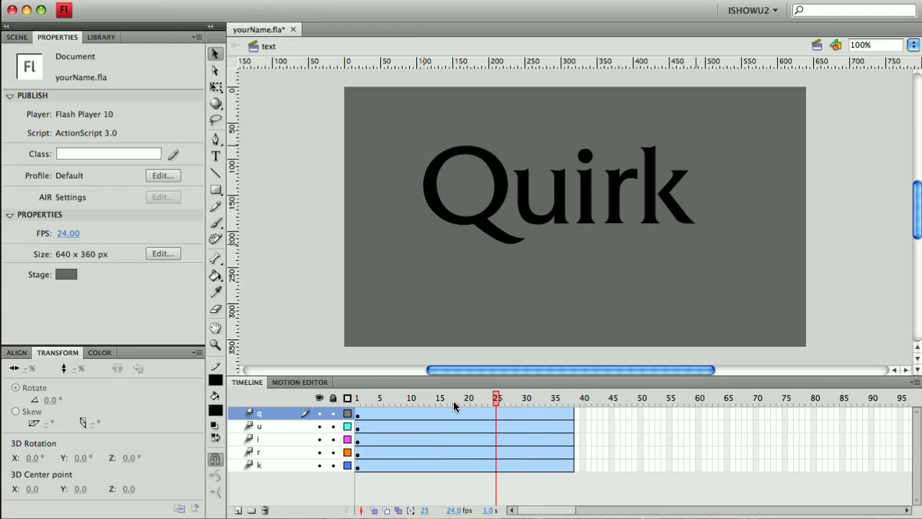
pyautogui.press('F5')
pyautogui.press('F5')
pyautogui.press('F5')
pyautogui.press('F5')
pyautogui.press('F5')
pyautogui.press('F5')
pyautogui.press('F5')
pyautogui.press('F5')
pyautogui.press('F5')
pyautogui.press('F5')
pyautogui.press('F5')
pyautogui.press('F5')
pyautogui.press('F5')
pyautogui.press('F5')
pyautogui.press('F5')
pyautogui.press('F5')
pyautogui.press('F5')
pyautogui.press('F5')
pyautogui.press('F5')
pyautogui.press('F5')
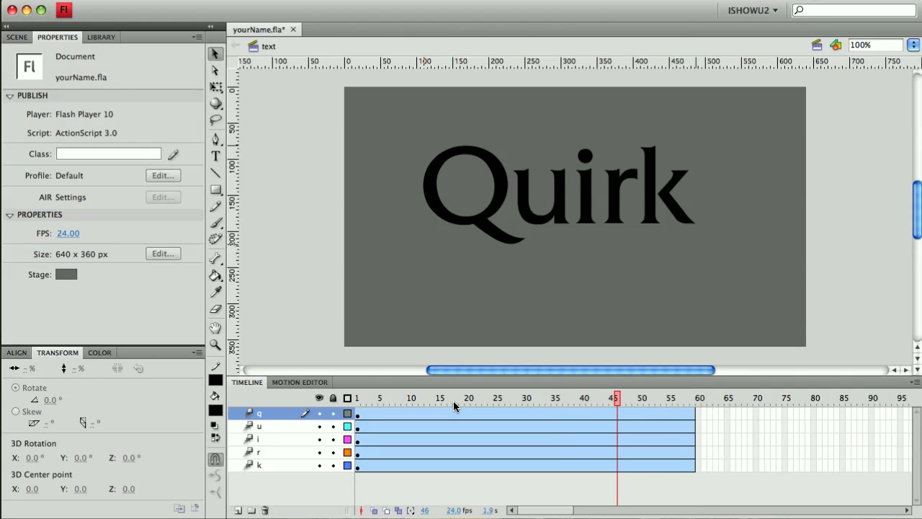